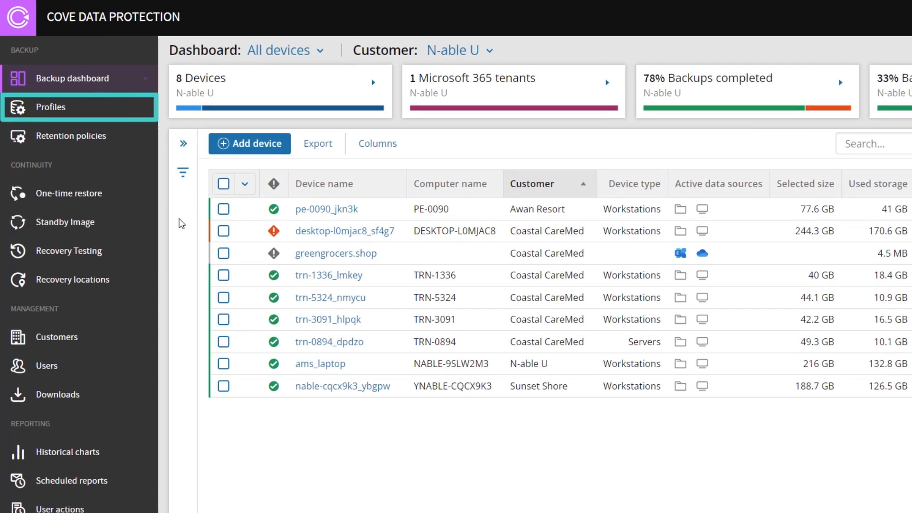
Add a backup profile named "4-hour RPO" for the N-able U customer.
{"action": "left_click", "coordinate": [107, 100]}
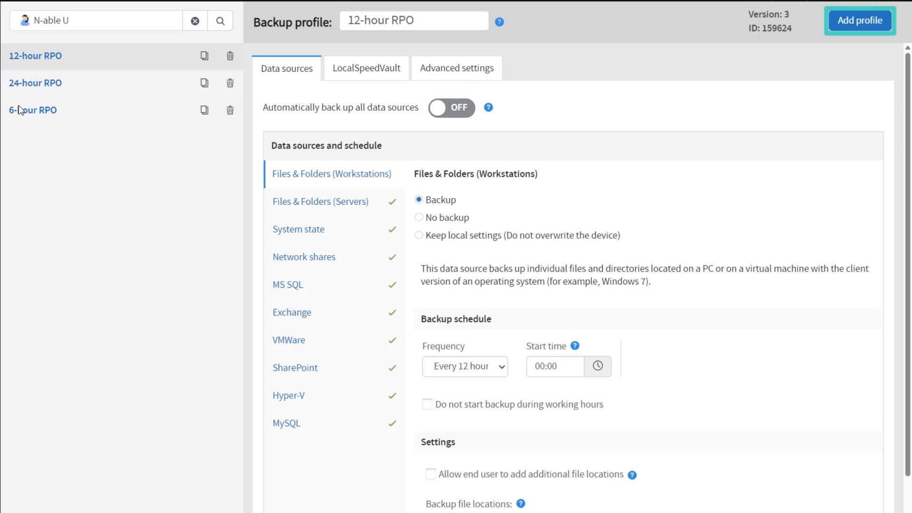
{"action": "left_click", "coordinate": [847, 23]}
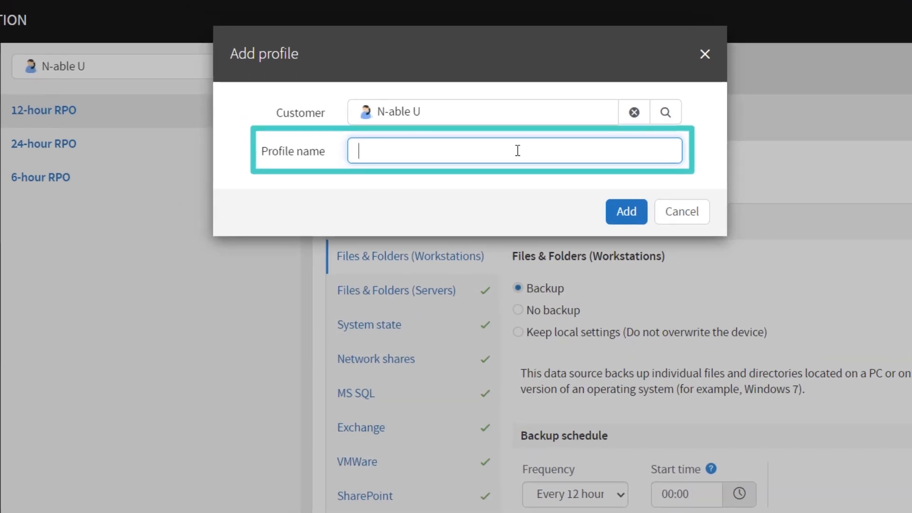
{"action": "type", "text": "4-hour RPO"}
{"action": "left_click", "coordinate": [624, 208]}
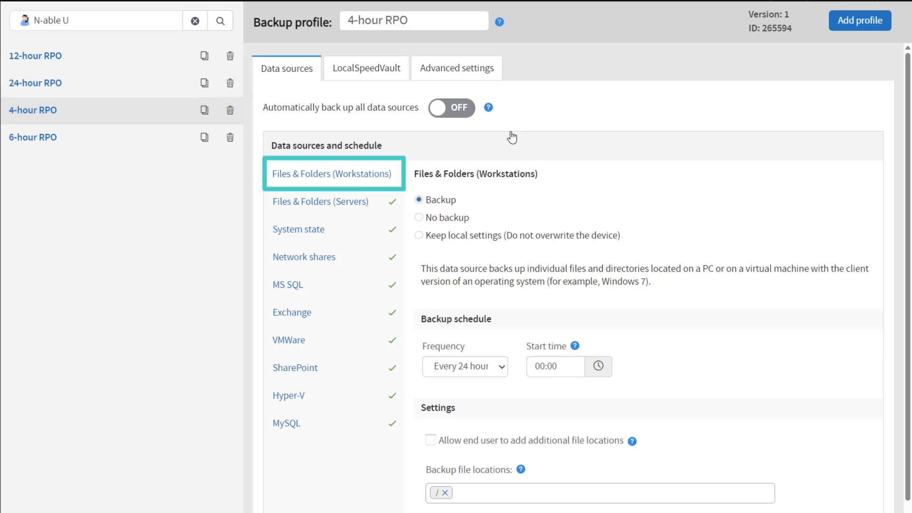
Set the backup frequency of the Files & Folders (Workstations) data source to every 4 hours.
{"action": "left_click", "coordinate": [348, 202]}
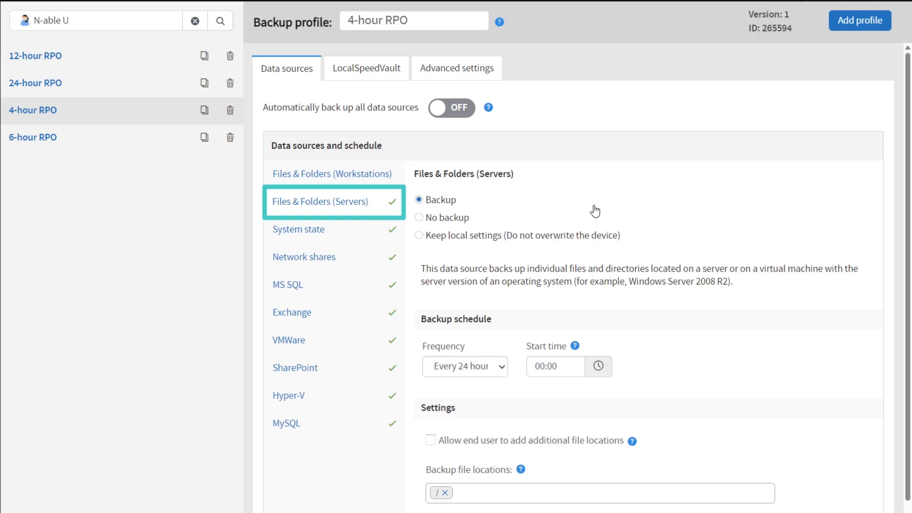
{"action": "left_click", "coordinate": [377, 175]}
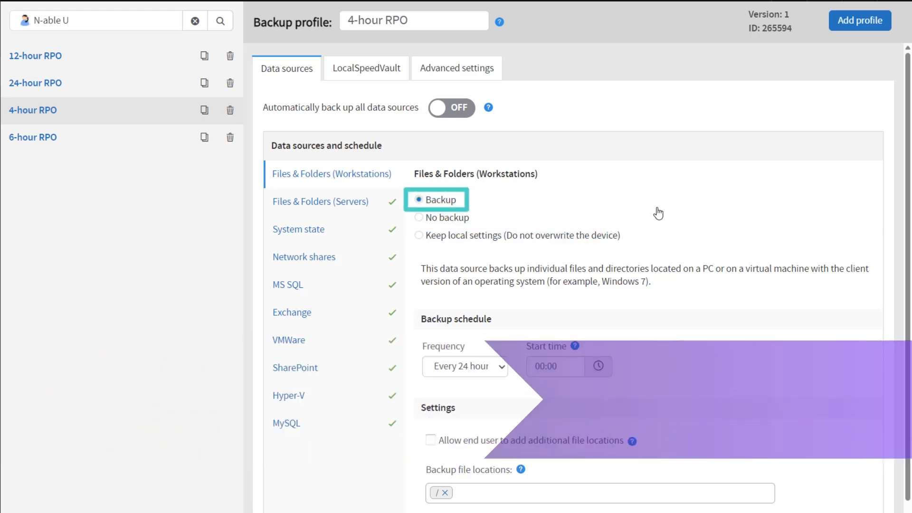
{"action": "scroll", "coordinate": [658, 214], "scroll_direction": "down", "scroll_amount": 1}
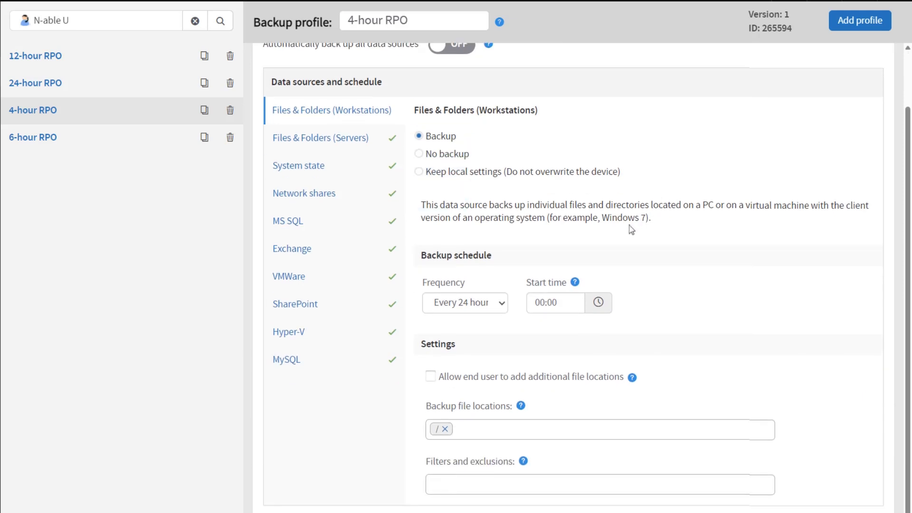
{"action": "left_click", "coordinate": [502, 305]}
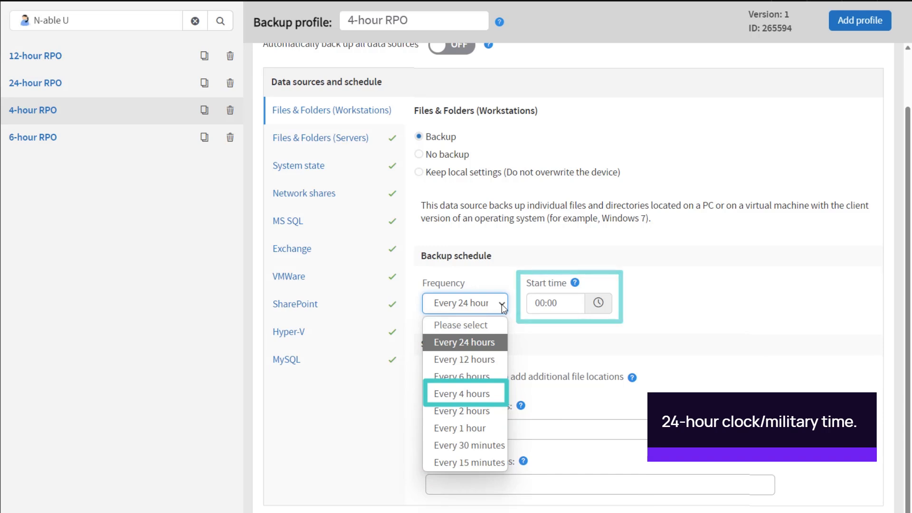
{"action": "left_click", "coordinate": [440, 394]}
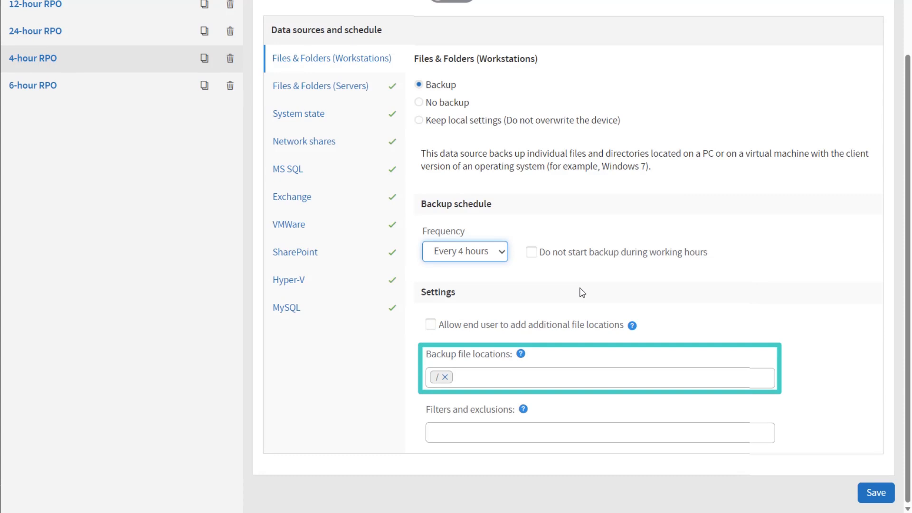
Replace the workstation backup file location with c:/path and add *.mpa to its filters and exclusions.
{"action": "left_click", "coordinate": [444, 377]}
{"action": "type", "text": "c:/path"}
{"action": "left_click", "coordinate": [469, 402]}
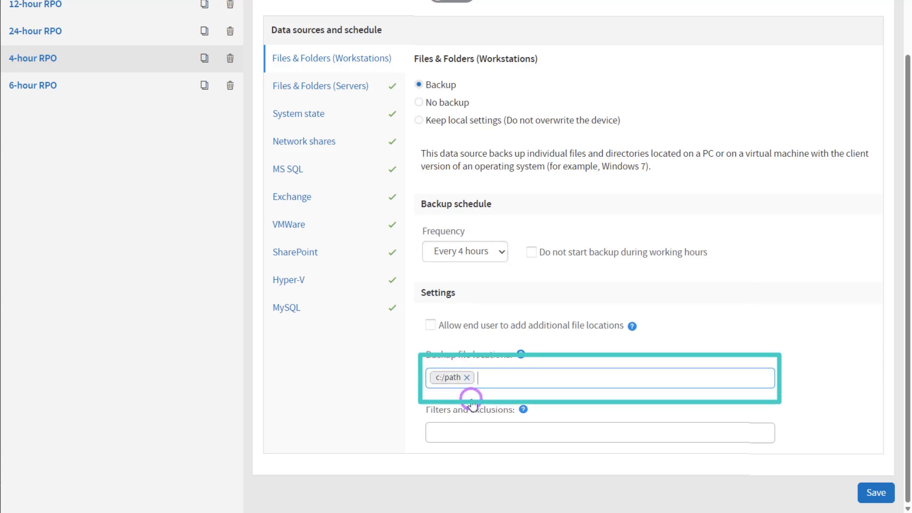
{"action": "left_click", "coordinate": [542, 433]}
{"action": "key", "text": "Up"}
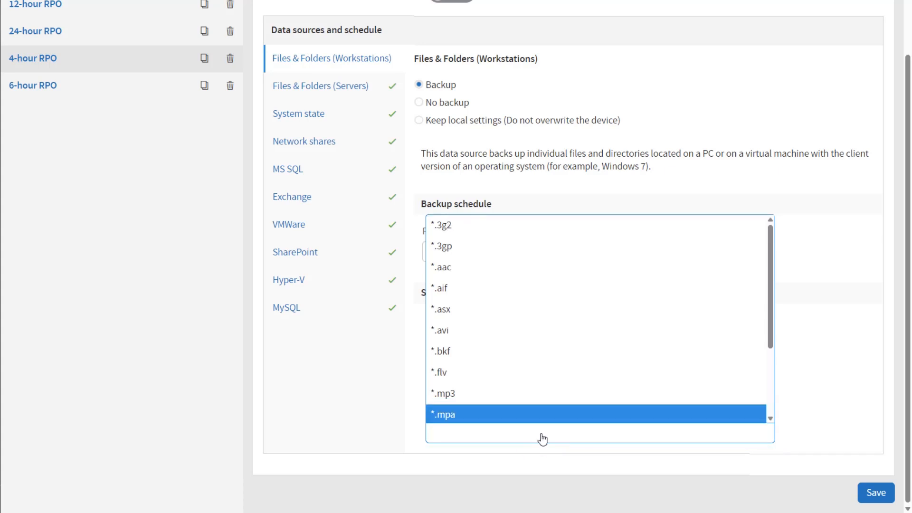
{"action": "left_click", "coordinate": [512, 416]}
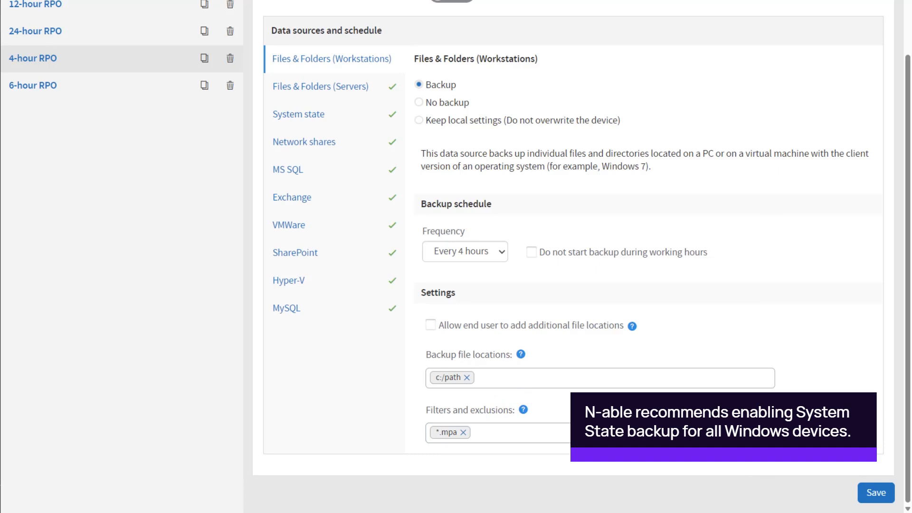
Review the System state and SharePoint data sources, and set MS SQL to No backup.
{"action": "left_click", "coordinate": [369, 120]}
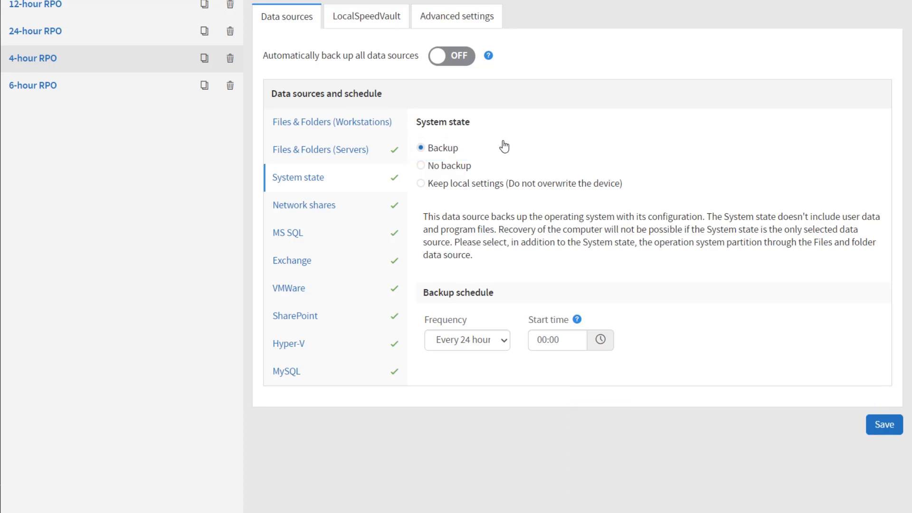
{"action": "left_click", "coordinate": [339, 233]}
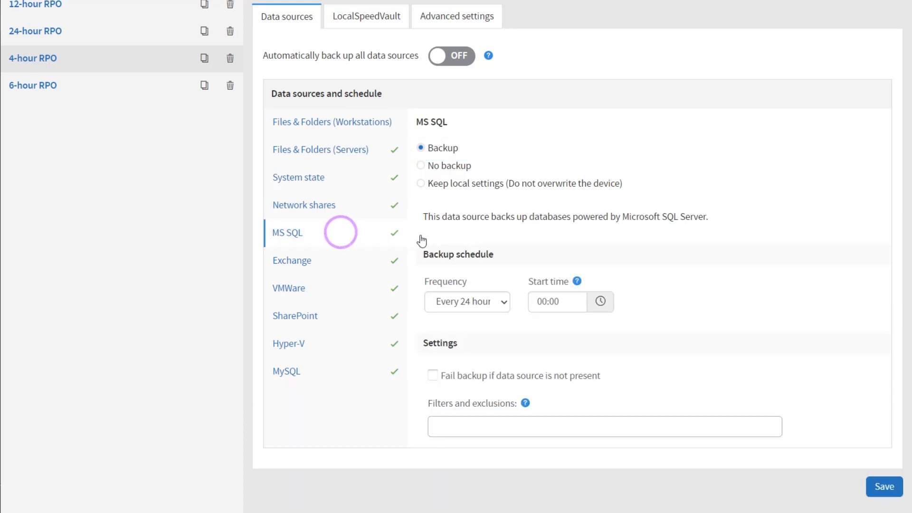
{"action": "left_click", "coordinate": [443, 166]}
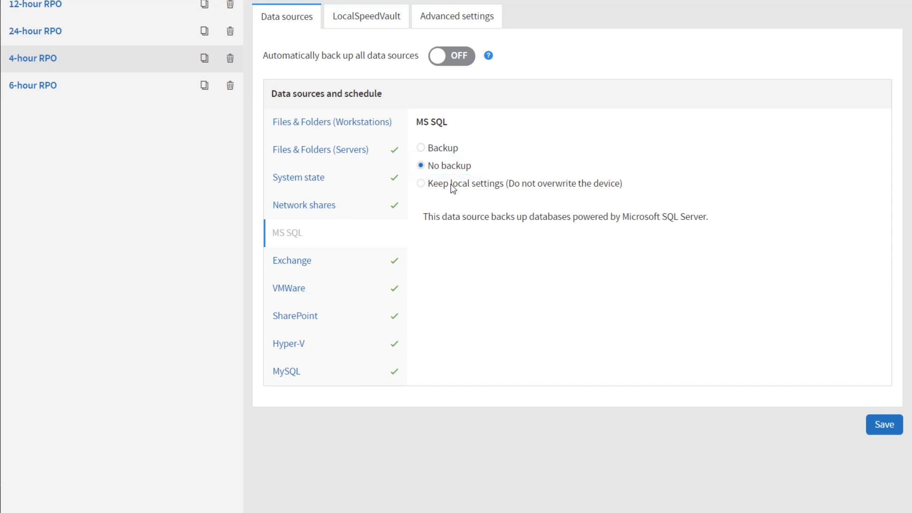
{"action": "left_click", "coordinate": [354, 314]}
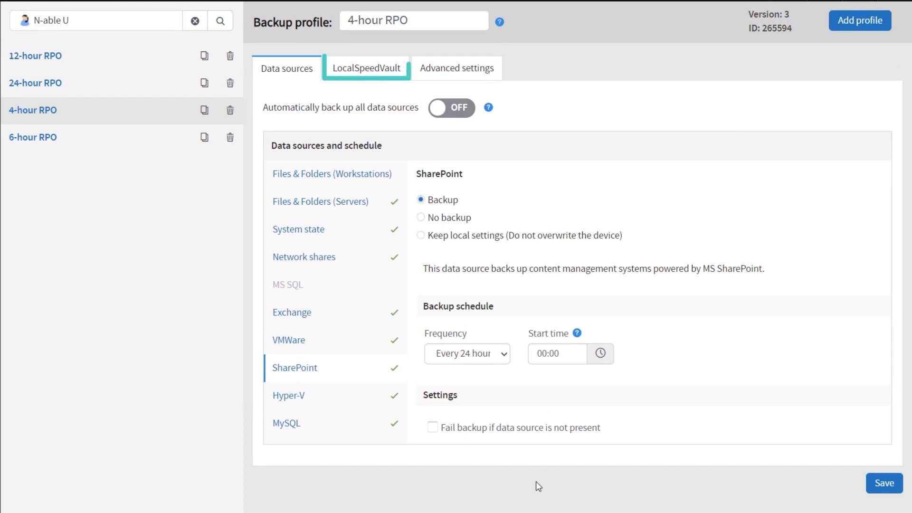
Enable LocalSpeedVault with F:\ as the vault location and save the profile from its advanced settings.
{"action": "left_click", "coordinate": [377, 72]}
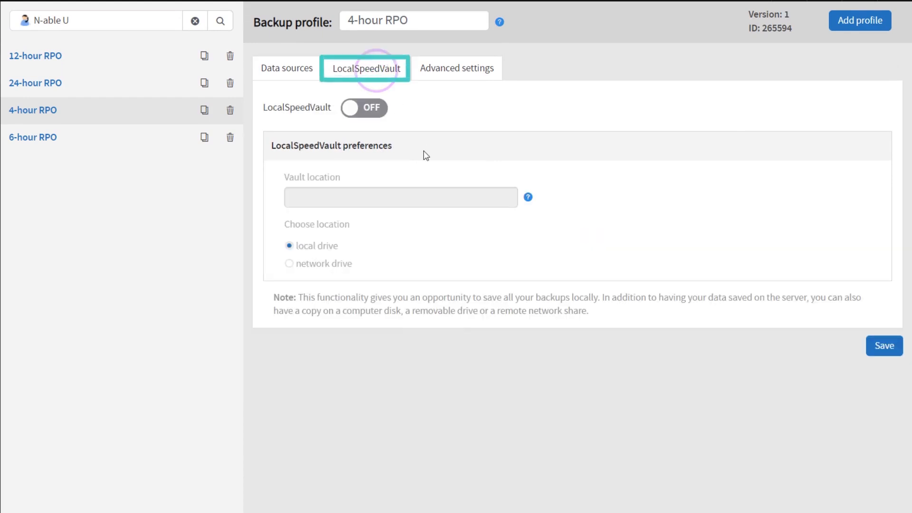
{"action": "left_click", "coordinate": [380, 114]}
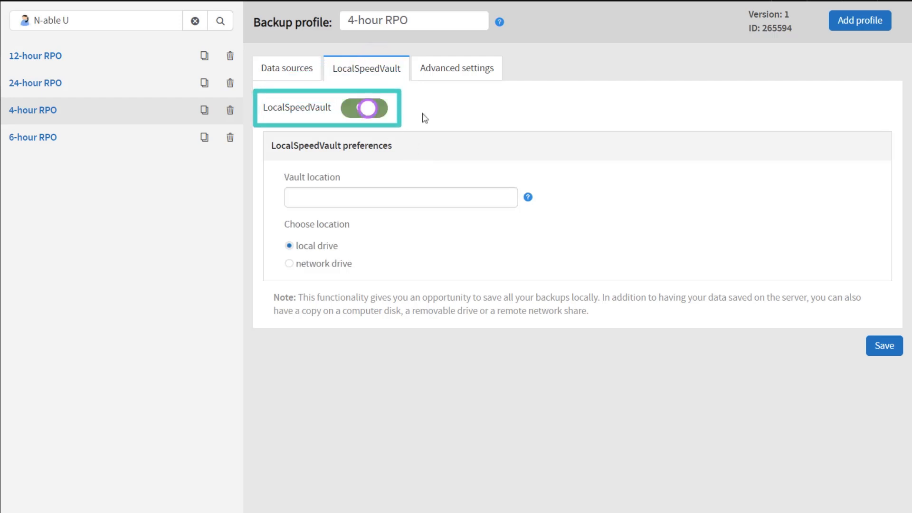
{"action": "left_click", "coordinate": [442, 198]}
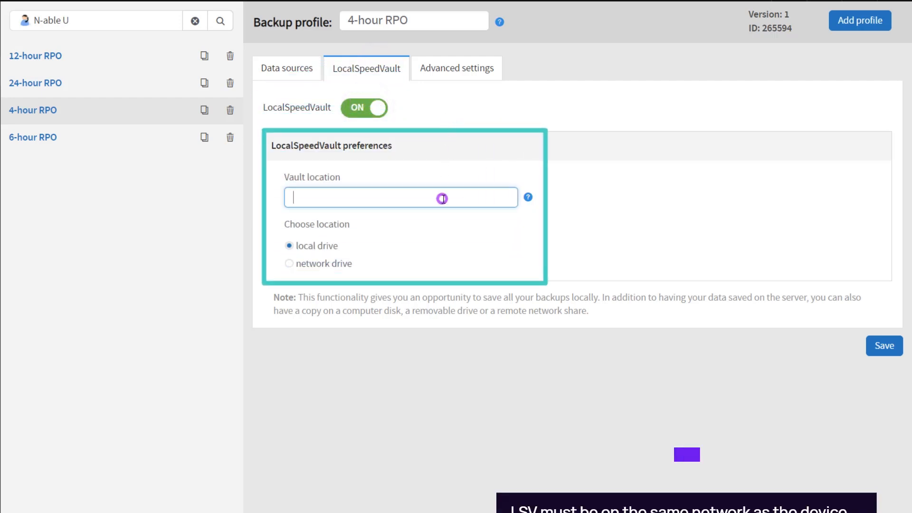
{"action": "type", "text": "F:\\"}
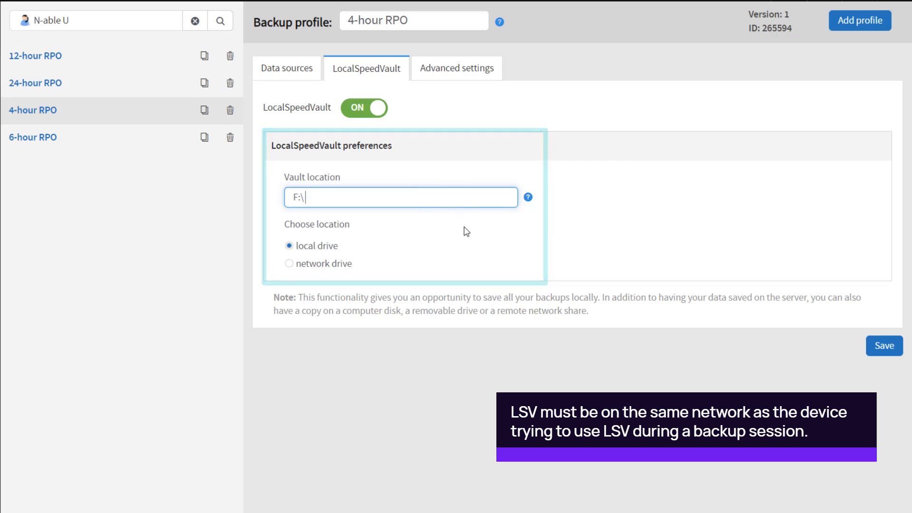
{"action": "left_click", "coordinate": [453, 69]}
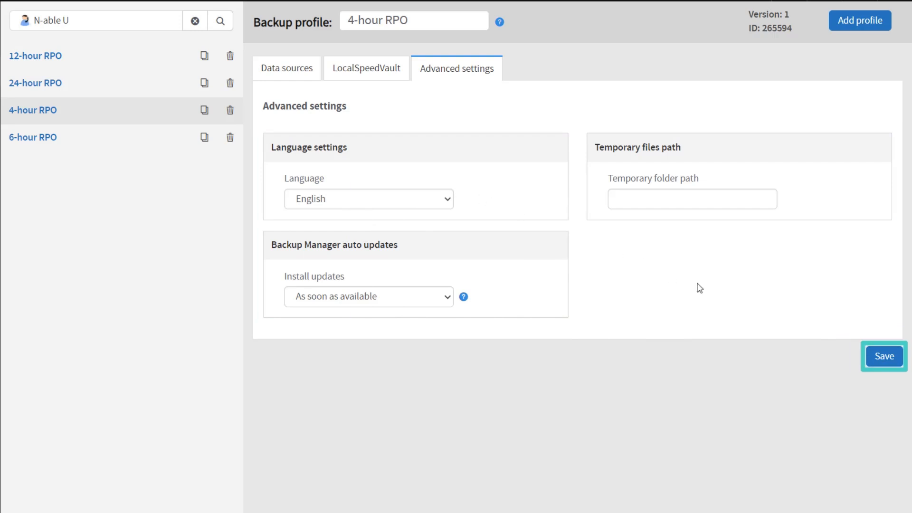
{"action": "left_click", "coordinate": [883, 358]}
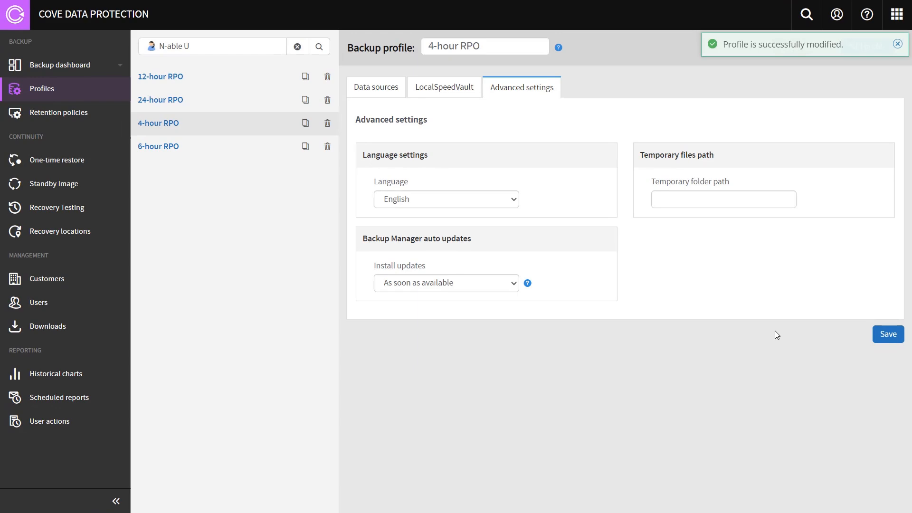
Assign the 4-hour RPO backup profile to the device nable-cqcx9k3_ybgpw from the backup dashboard.
{"action": "left_click", "coordinate": [99, 70]}
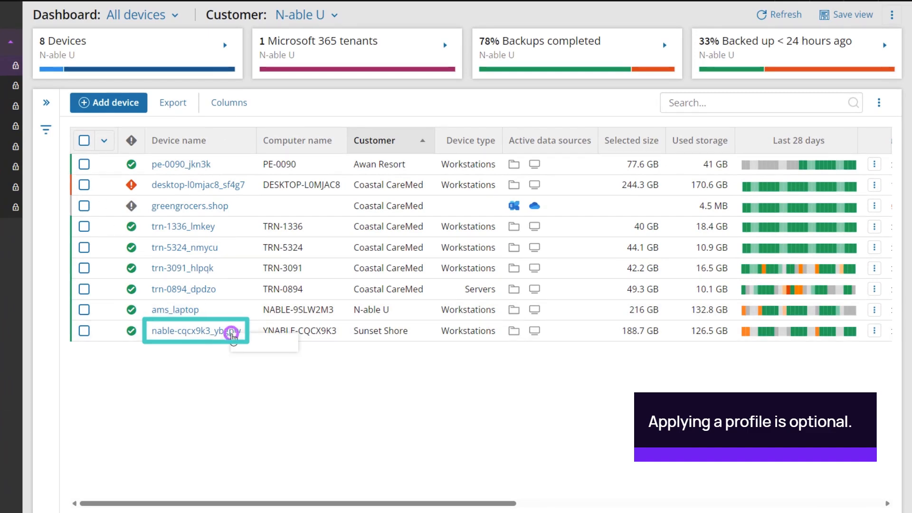
{"action": "right_click", "coordinate": [233, 337]}
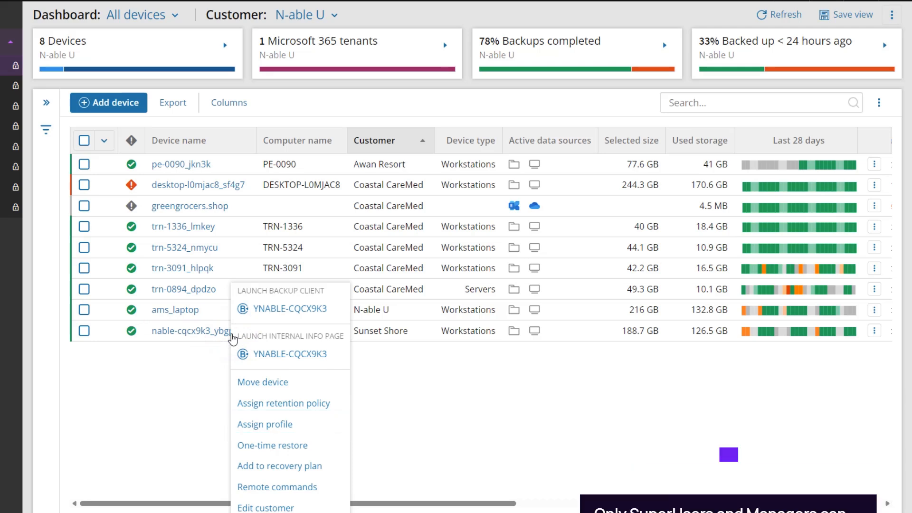
{"action": "left_click", "coordinate": [198, 362]}
{"action": "left_click", "coordinate": [83, 331]}
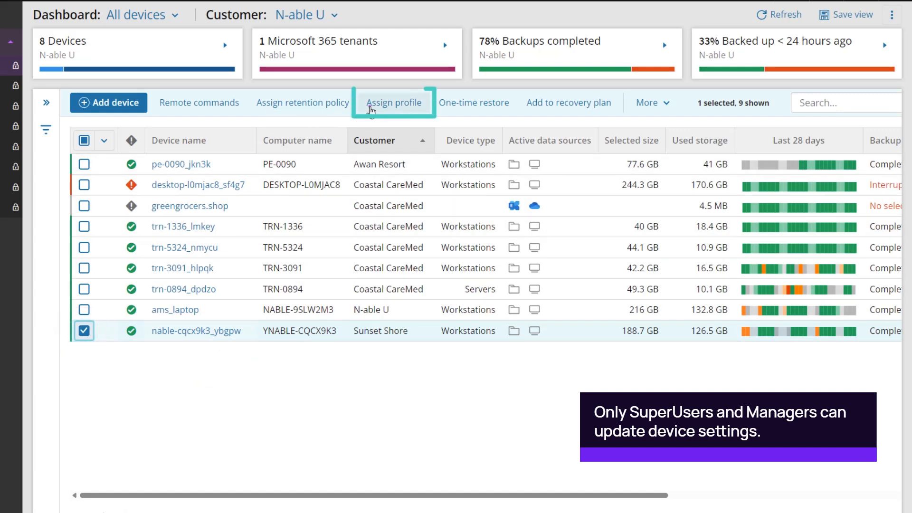
{"action": "left_click", "coordinate": [371, 109]}
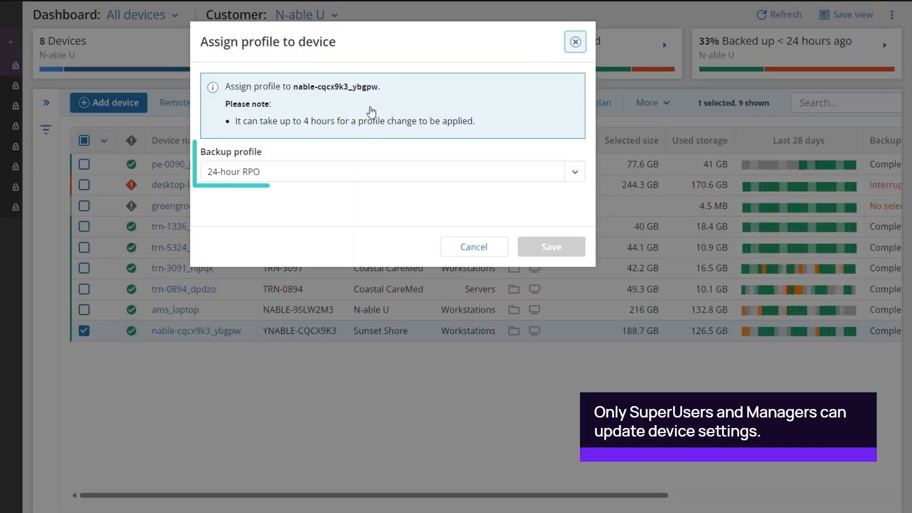
{"action": "left_click", "coordinate": [575, 173]}
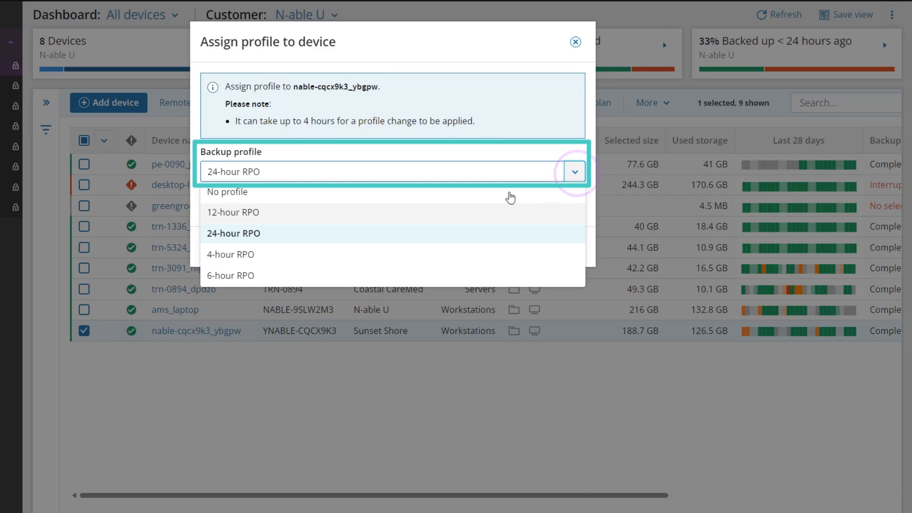
{"action": "left_click", "coordinate": [288, 256]}
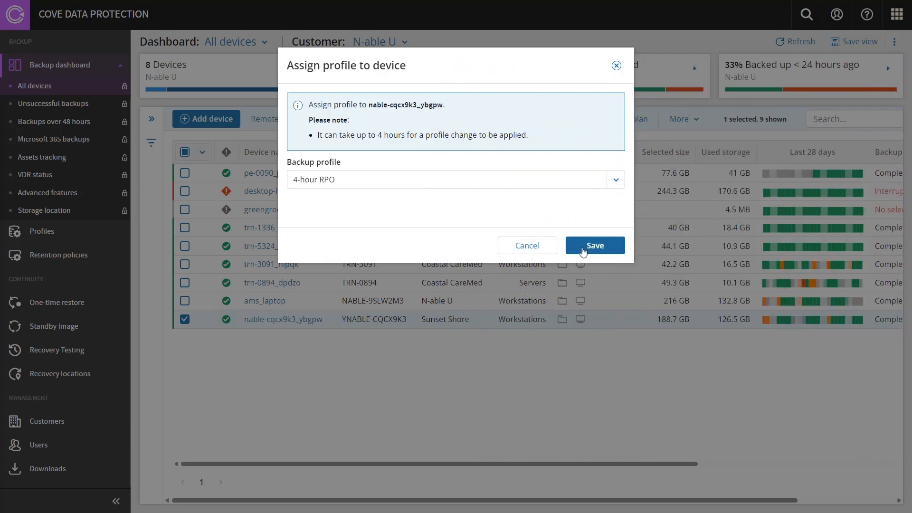
{"action": "left_click", "coordinate": [584, 251]}
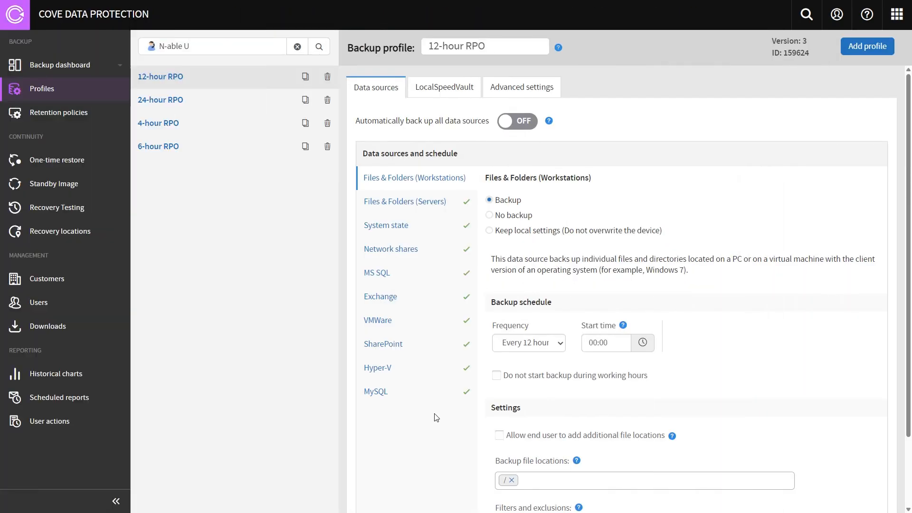
Set the Exchange backup frequency in the 4-hour RPO profile to every 4 hours and save the profile.
{"action": "left_click", "coordinate": [253, 126]}
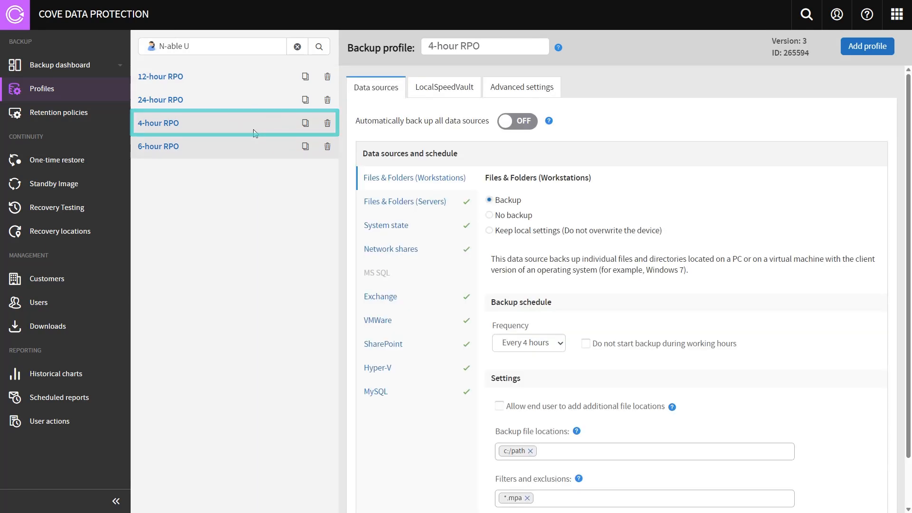
{"action": "left_click", "coordinate": [373, 297]}
{"action": "left_click", "coordinate": [565, 336]}
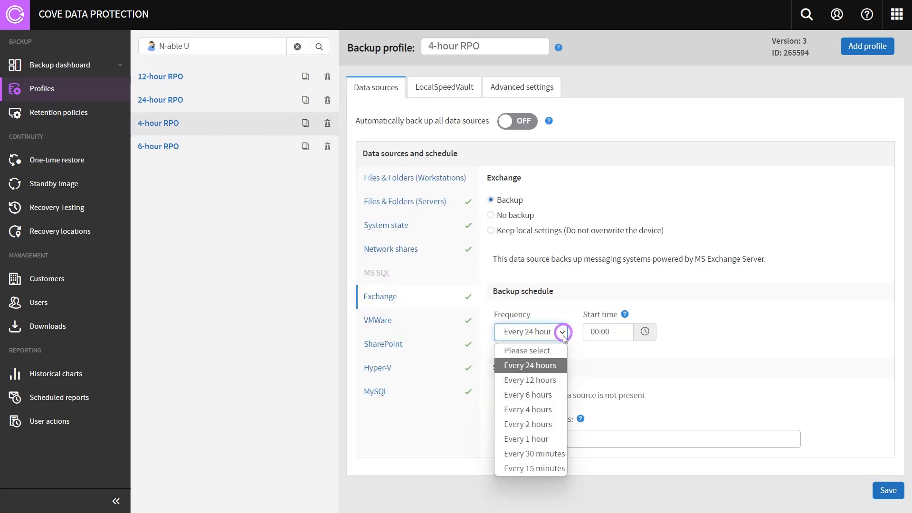
{"action": "left_click", "coordinate": [547, 407]}
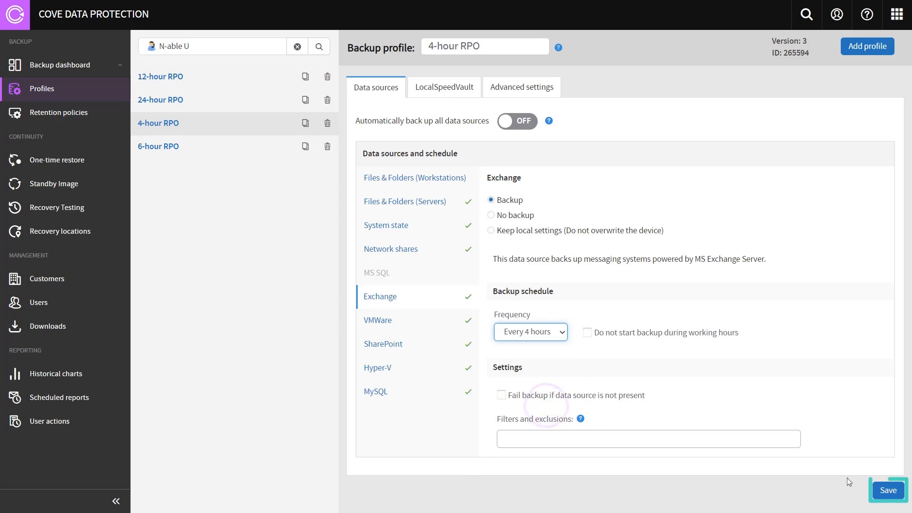
{"action": "left_click", "coordinate": [887, 490]}
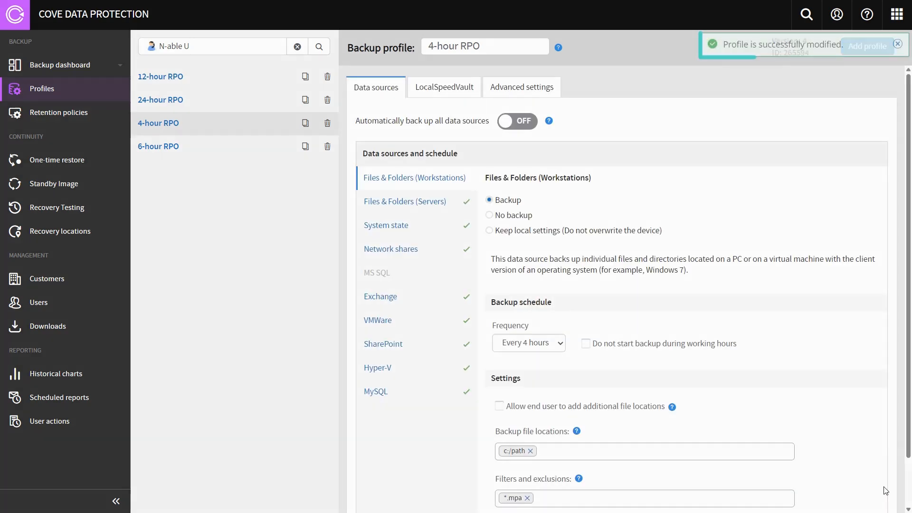